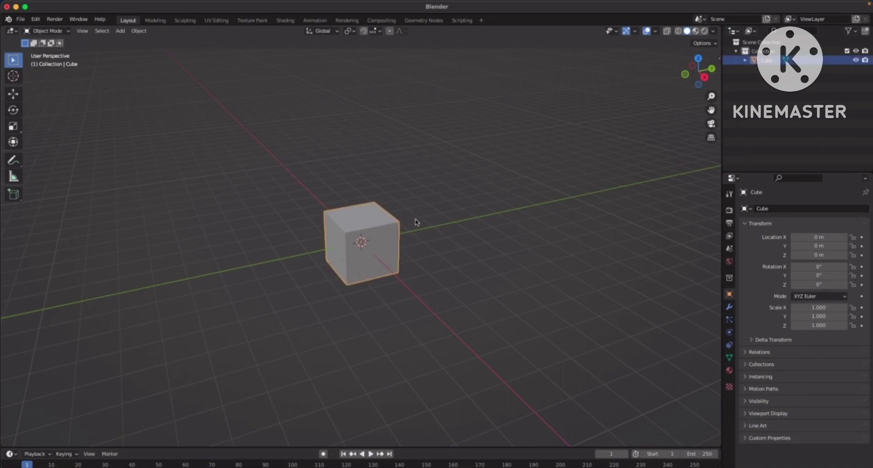
# Step: Try a free rotation of the default cube around its own origin
pyautogui.scroll(5, 472, 172)
pyautogui.moveTo(483, 171); pyautogui.dragTo(359, 242, button='middle')
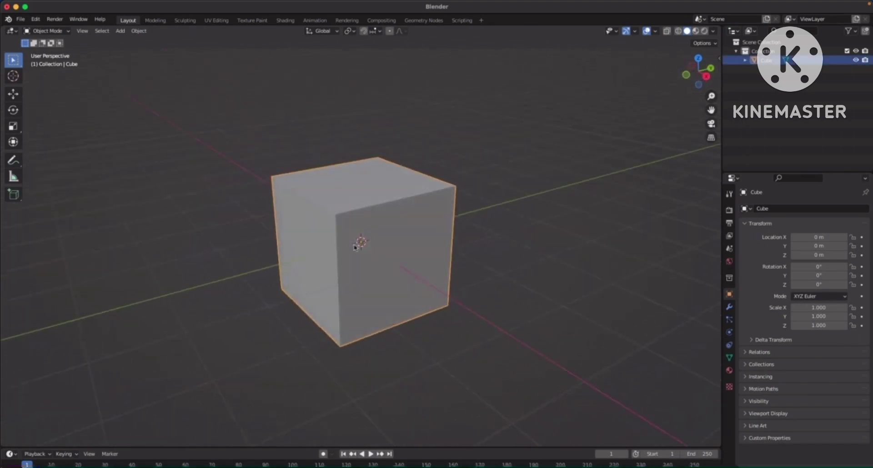
pyautogui.scroll(2, 362, 239)
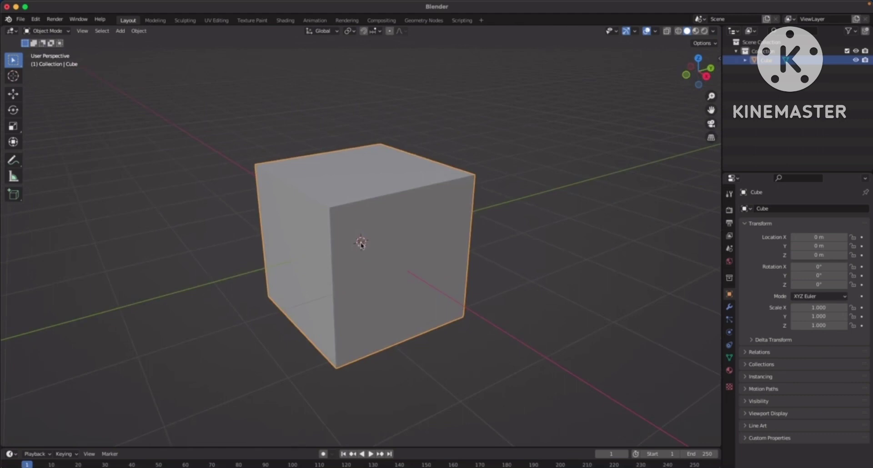
pyautogui.moveTo(381, 250); pyautogui.dragTo(361, 255, button='middle')
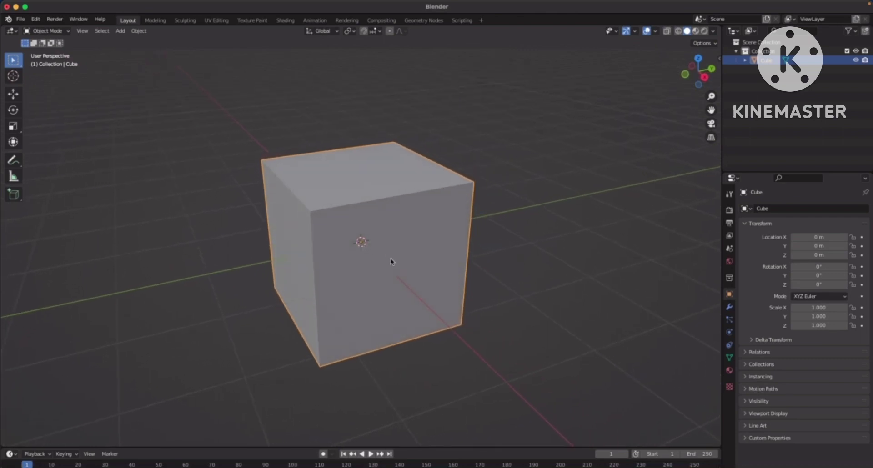
pyautogui.moveTo(391, 262); pyautogui.dragTo(454, 273, button='middle')
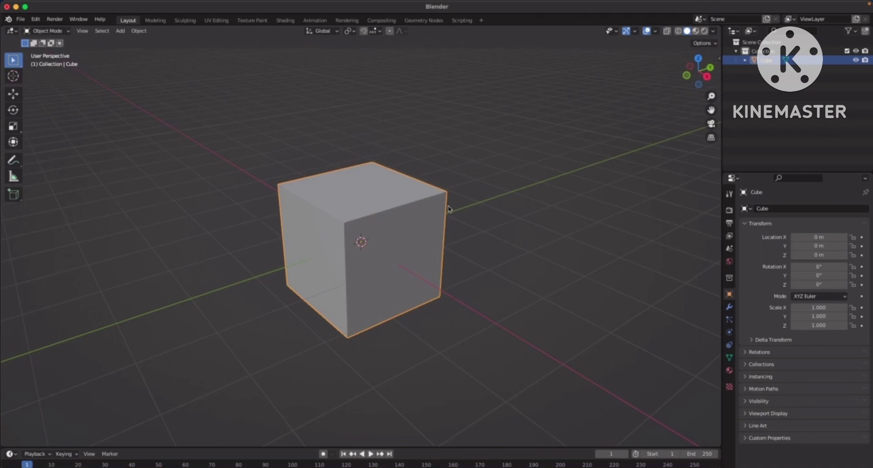
pyautogui.moveTo(471, 225); pyautogui.dragTo(461, 259, button='middle')
pyautogui.scroll(-2, 435, 260)
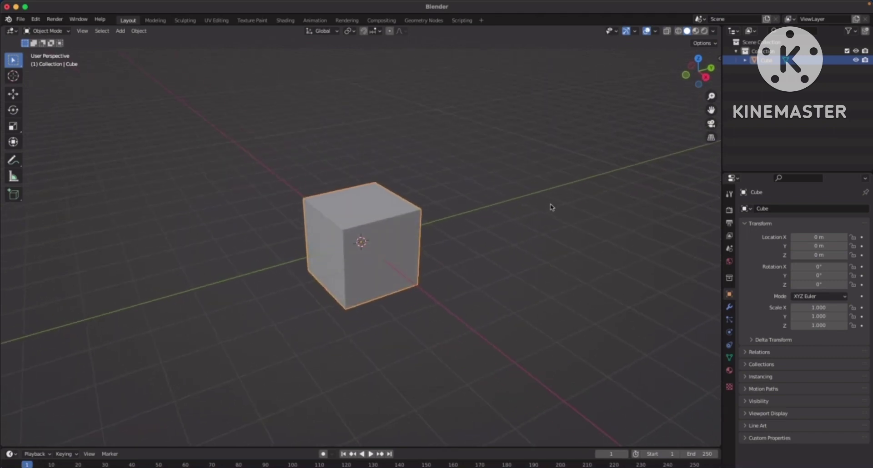
pyautogui.press('r')
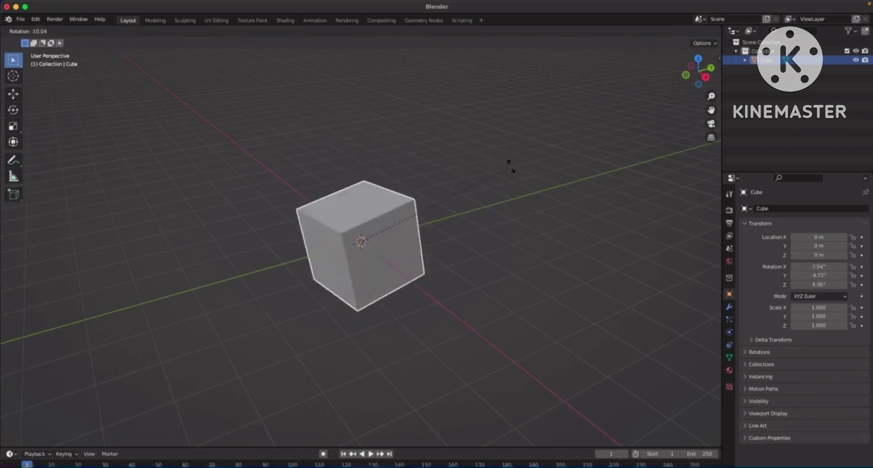
pyautogui.rightClick(462, 274)
# Step: Duplicate the cube and place the copy about 3.63 m along the global Y axis
pyautogui.moveTo(475, 264); pyautogui.dragTo(368, 262, button='middle')
pyautogui.scroll(-2, 456, 317)
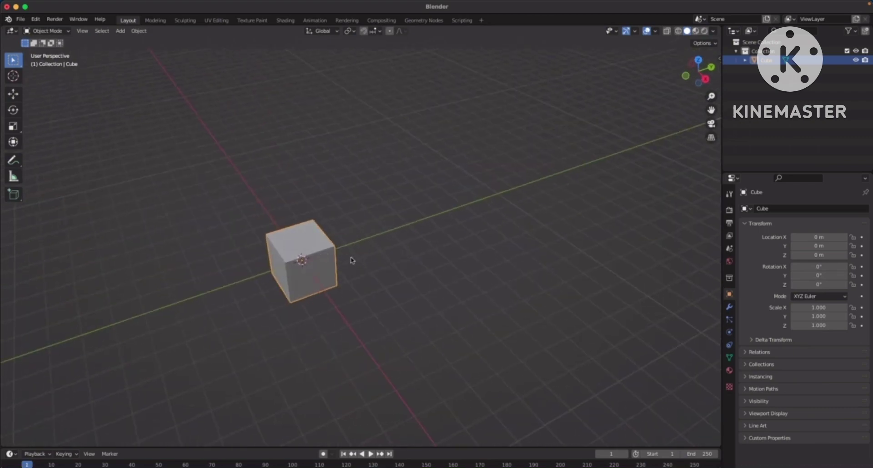
pyautogui.hotkey('shift', 'd')
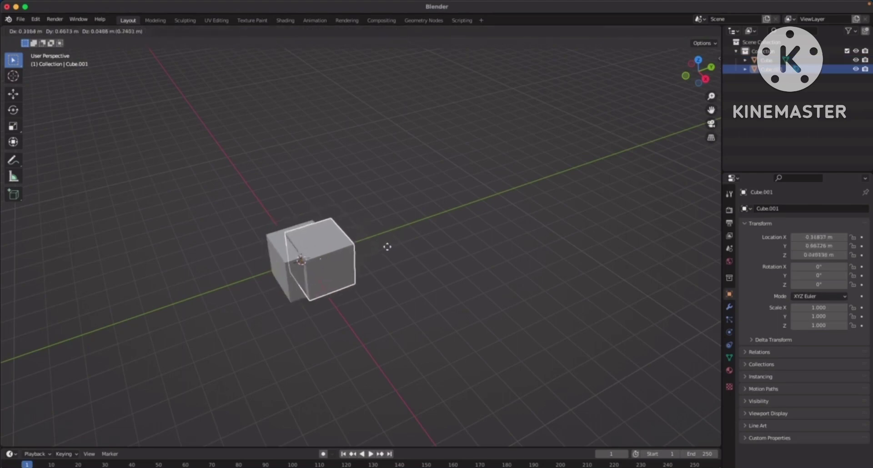
pyautogui.press('y')
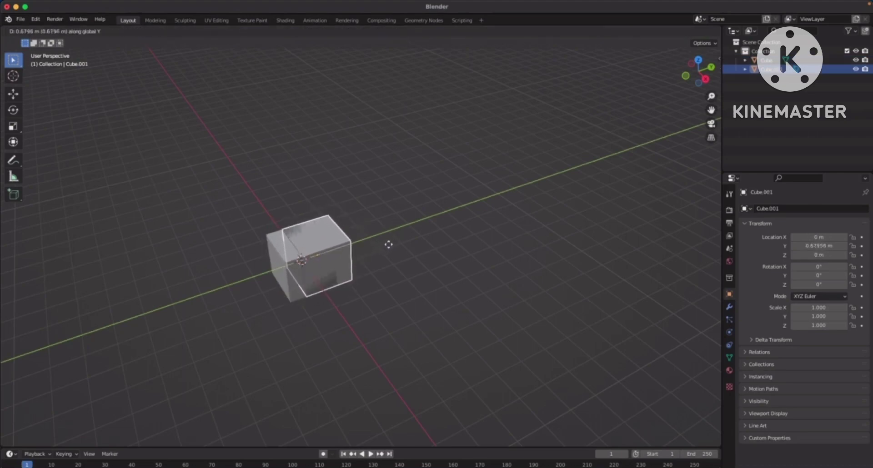
pyautogui.click(449, 223)
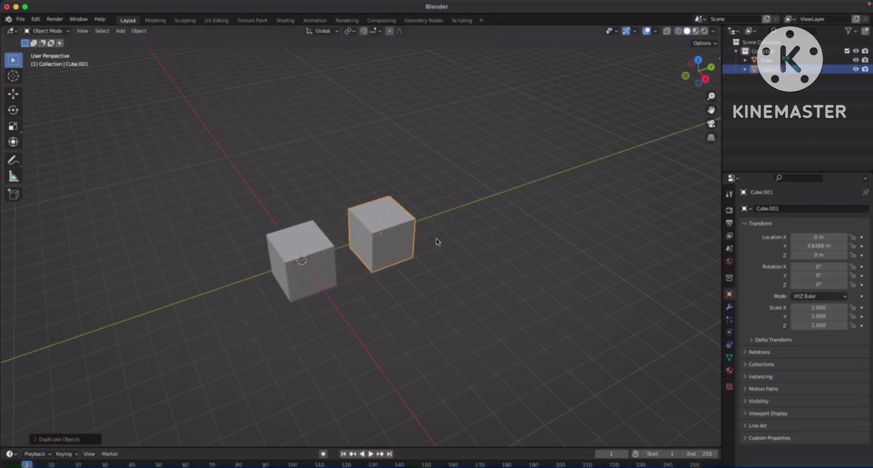
# Step: Duplicate the second cube along the global Y axis, placing the copy at about Y 7.67 m
pyautogui.moveTo(436, 244); pyautogui.dragTo(368, 251, button='middle')
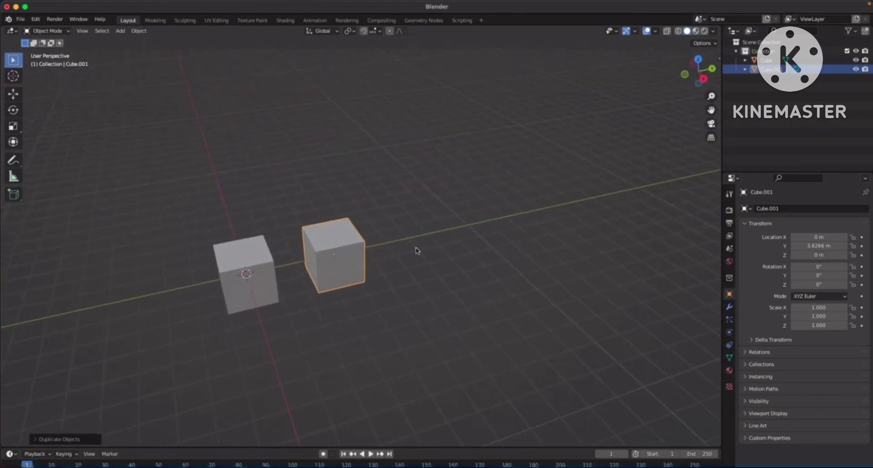
pyautogui.hotkey('shift', 'd')
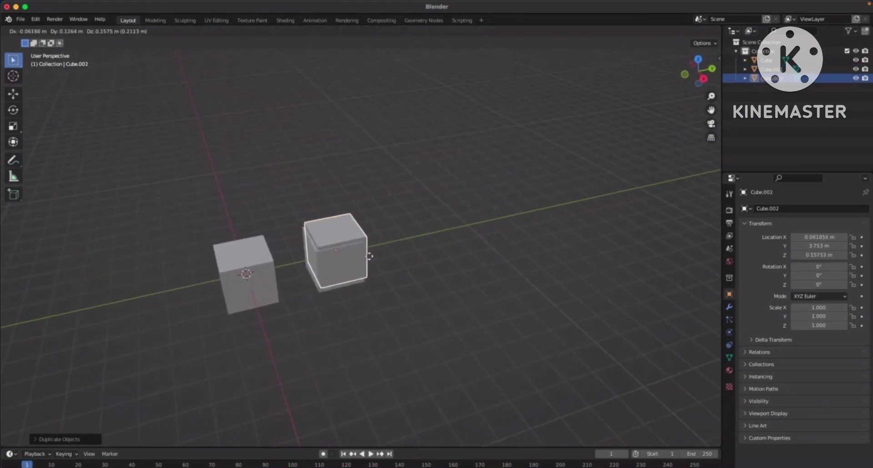
pyautogui.press('y')
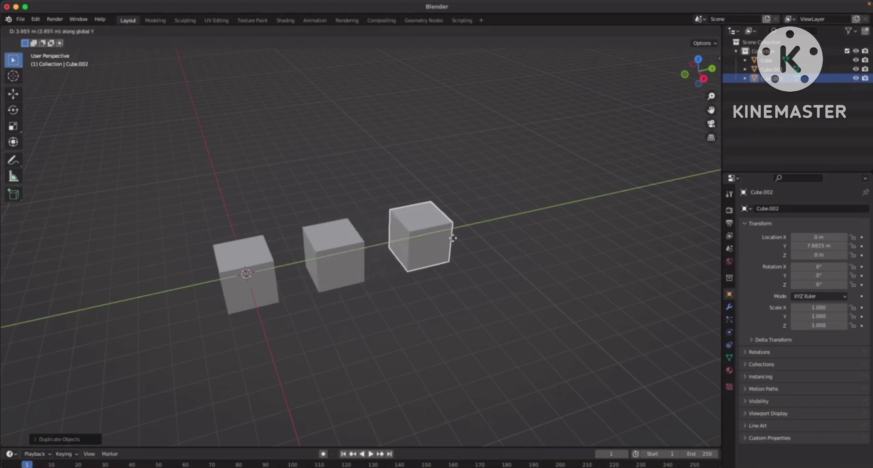
pyautogui.click(425, 249)
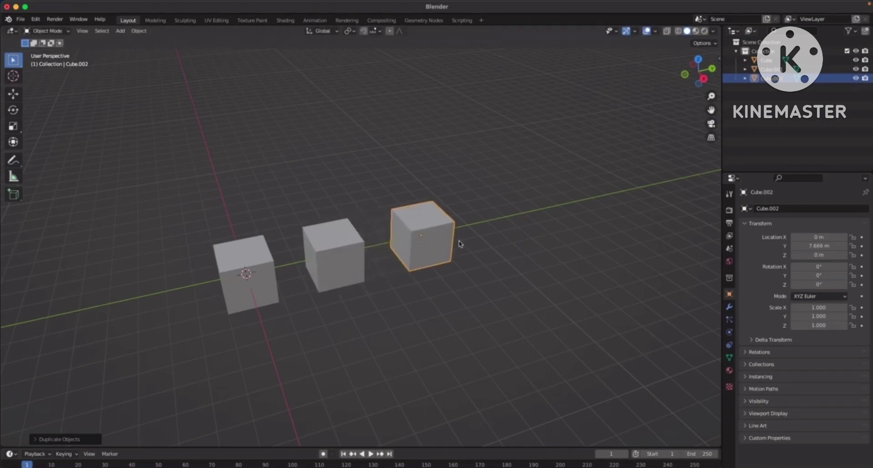
pyautogui.click(459, 244)
# Step: Select all three cubes in the row
pyautogui.click(769, 59)
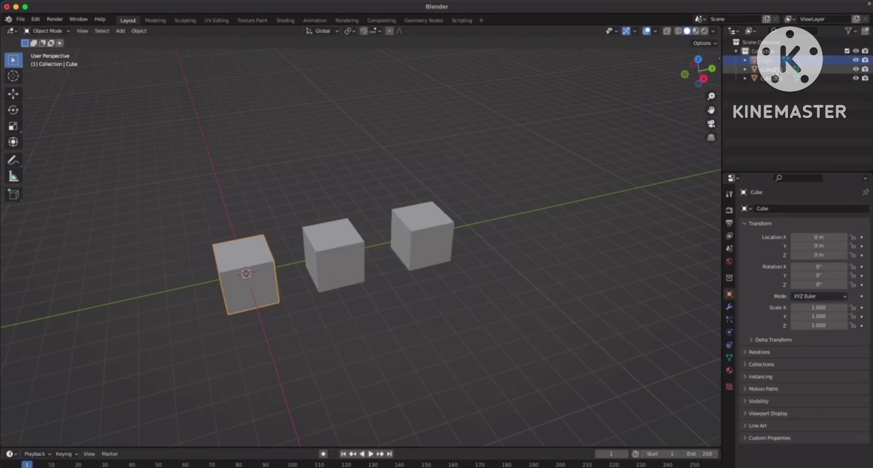
pyautogui.click(769, 78)
pyautogui.click(754, 148)
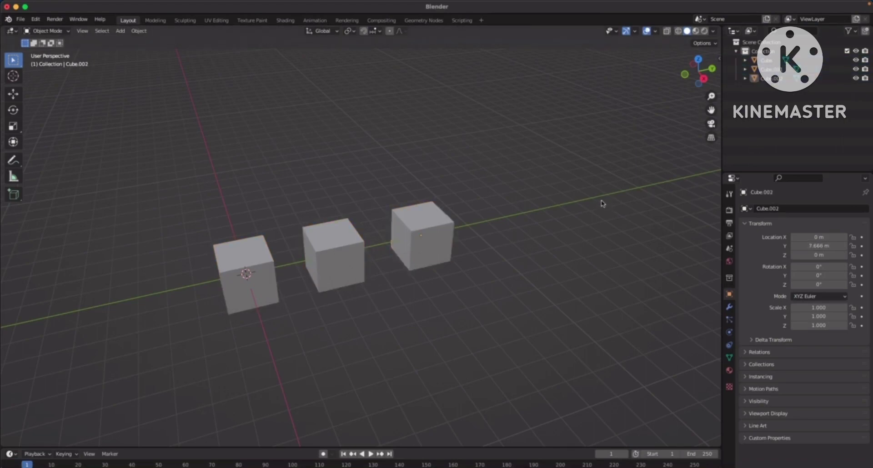
pyautogui.moveTo(182, 179); pyautogui.dragTo(484, 335)
pyautogui.scroll(4, 530, 253)
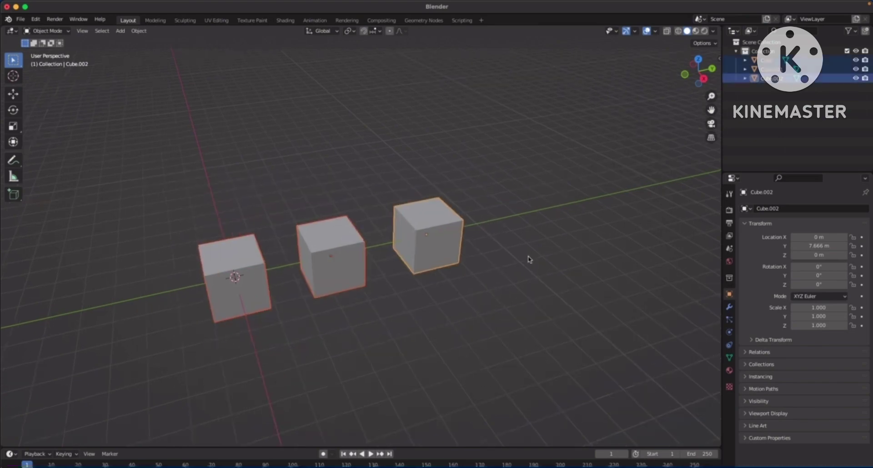
pyautogui.keyDown('shift'); pyautogui.moveTo(527, 235); pyautogui.dragTo(522, 209, button='middle'); pyautogui.keyUp('shift')
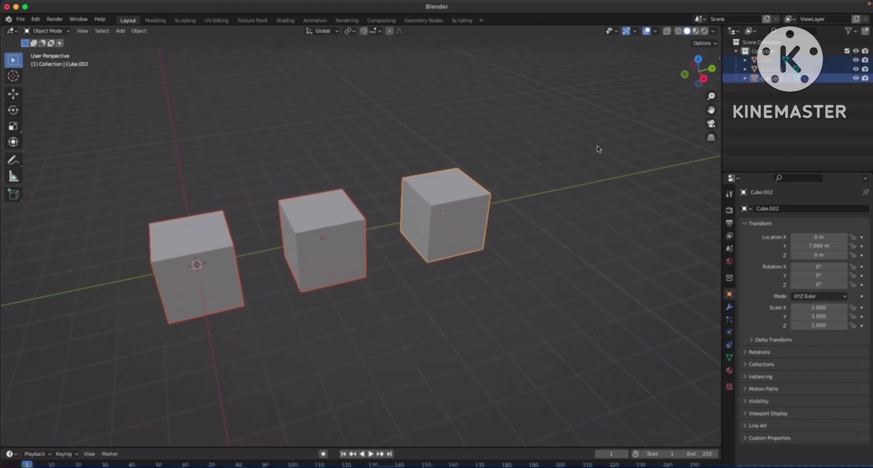
# Step: Try rotating the three selected cubes together with the transform pivot point set to Median Point
pyautogui.press('r')
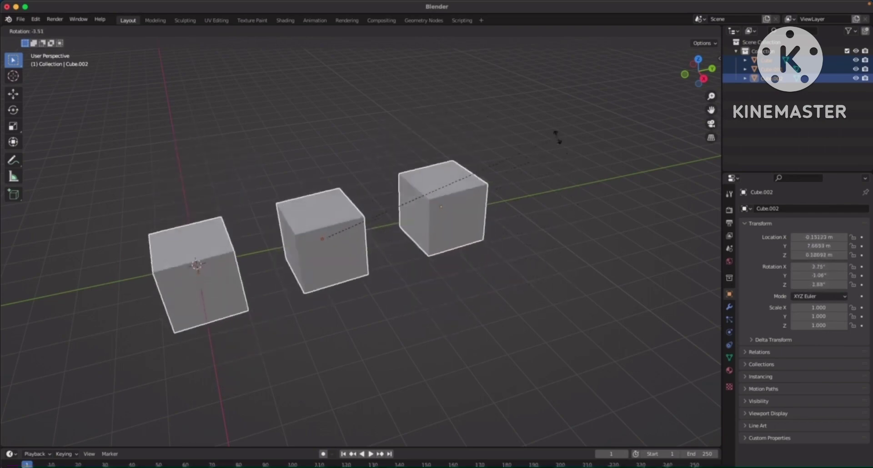
pyautogui.press('Escape')
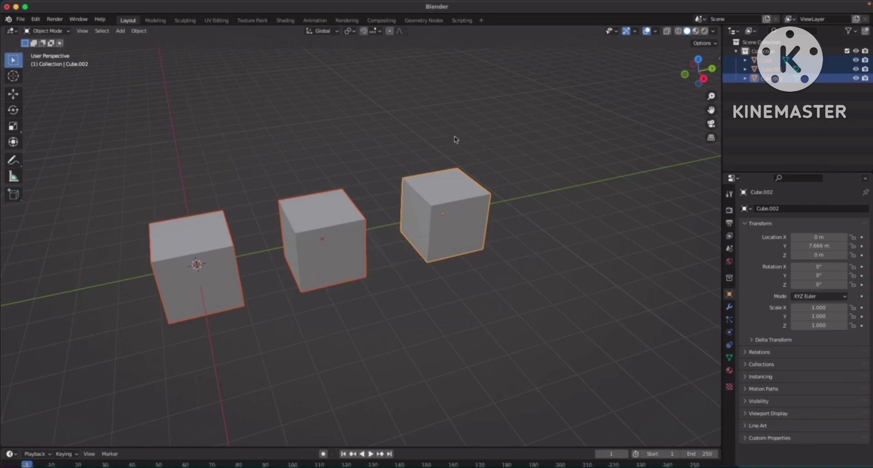
pyautogui.click(353, 32)
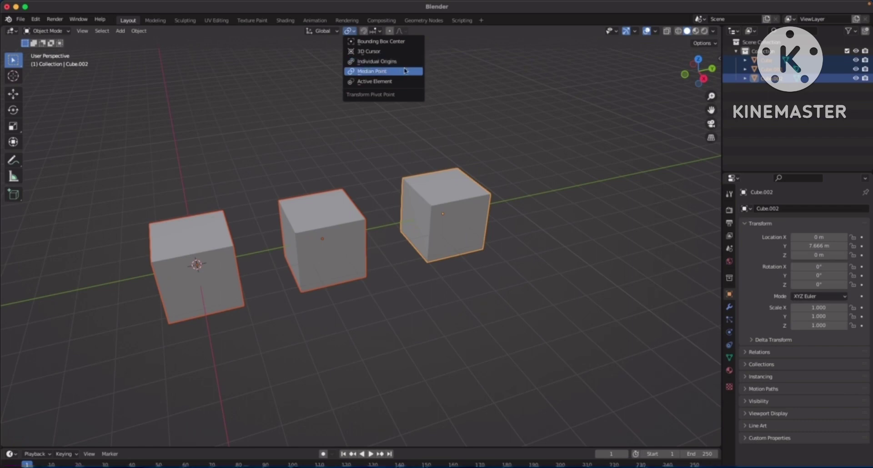
pyautogui.click(353, 73)
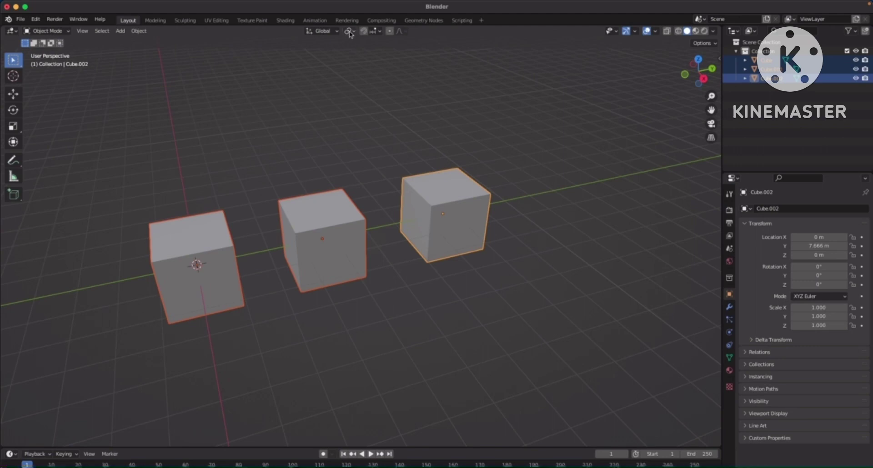
pyautogui.press('r')
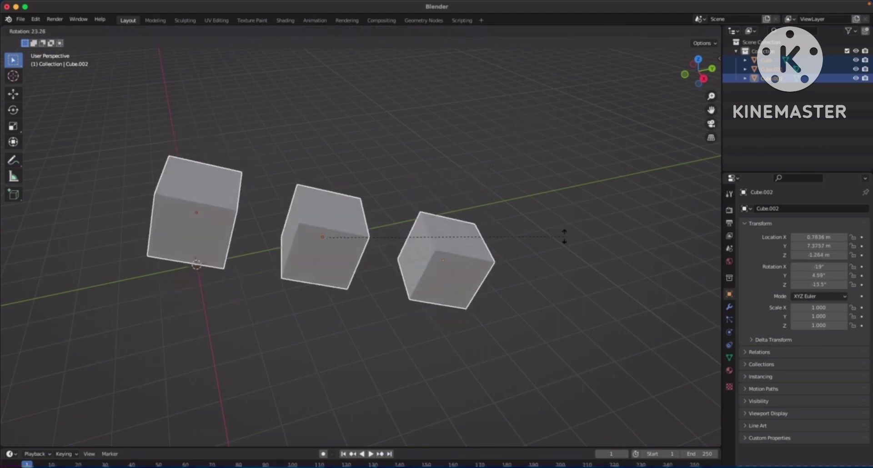
pyautogui.press('Escape')
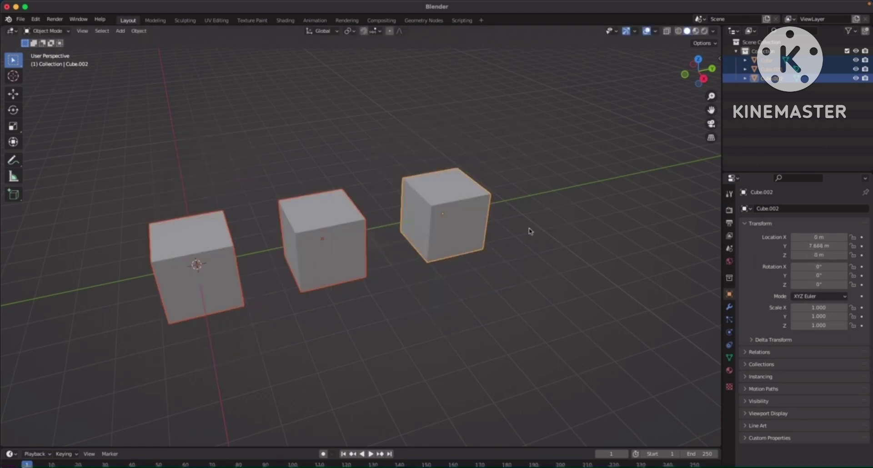
# Step: Set the transform pivot point to Individual Origins and try rotating the three cubes
pyautogui.click(351, 31)
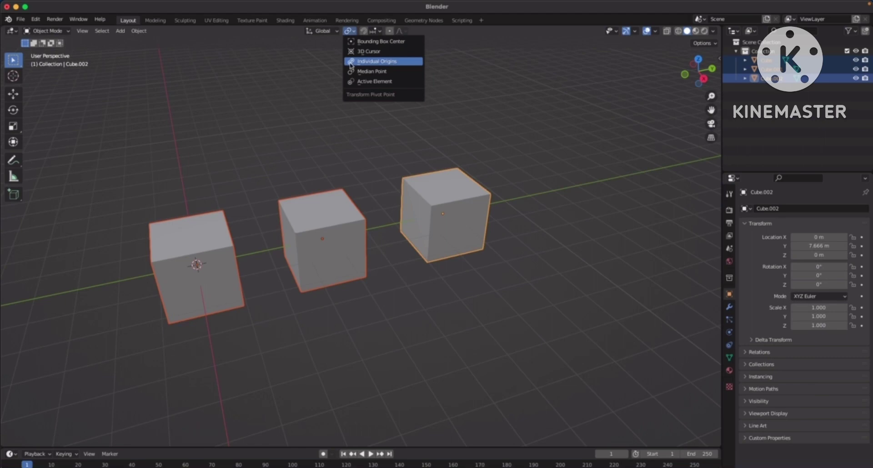
pyautogui.click(389, 63)
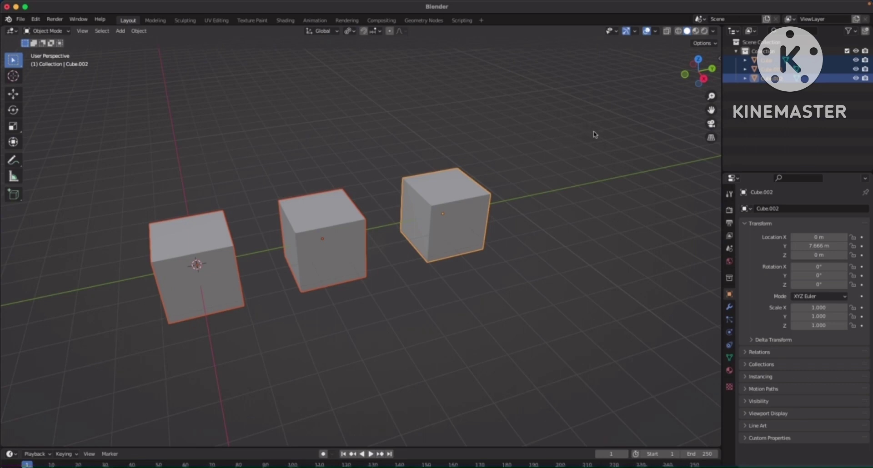
pyautogui.press('r')
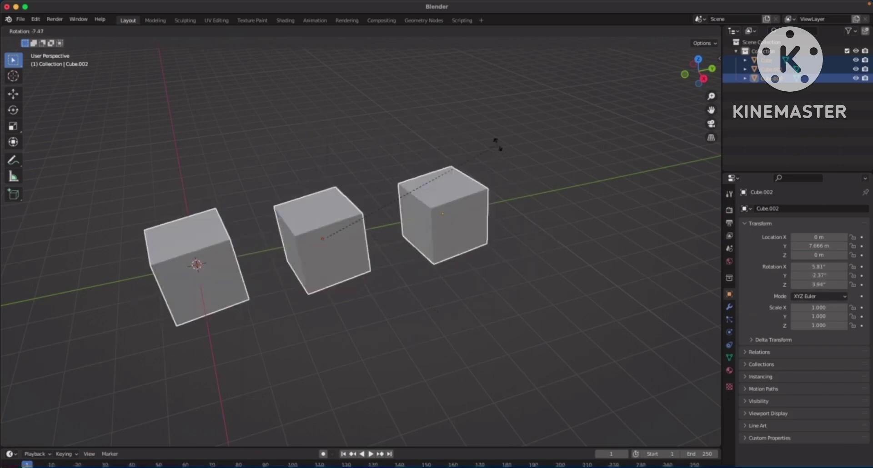
pyautogui.press('Escape')
# Step: Set the transform pivot point back to Median Point
pyautogui.moveTo(481, 151); pyautogui.dragTo(458, 139, button='middle')
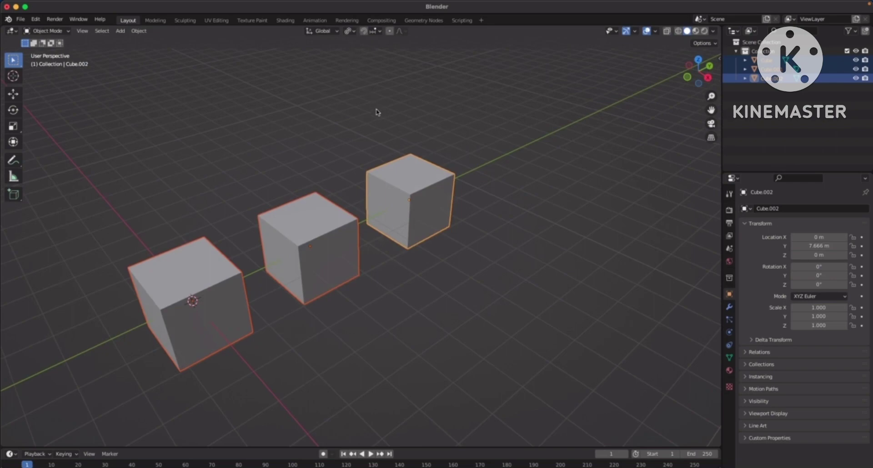
pyautogui.moveTo(378, 112); pyautogui.dragTo(351, 56, button='middle')
pyautogui.click(350, 31)
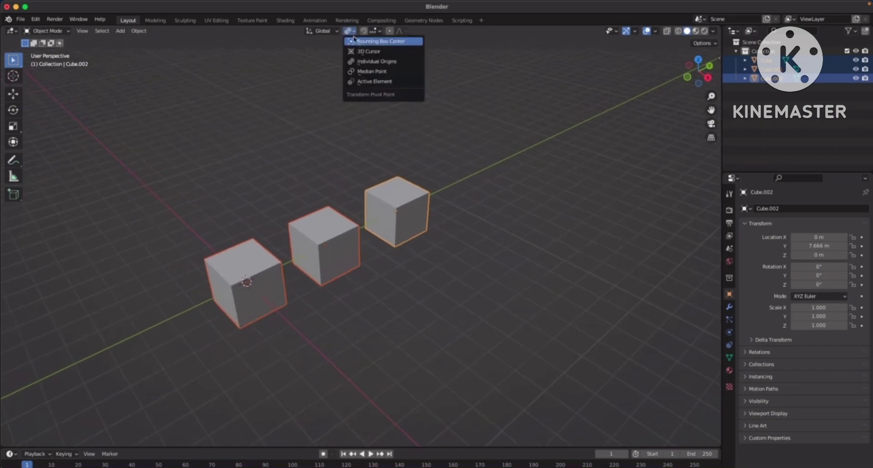
pyautogui.click(369, 71)
# Step: Delete the two duplicated cubes, keeping only the original at the world origin
pyautogui.moveTo(448, 146); pyautogui.dragTo(376, 166, button='middle')
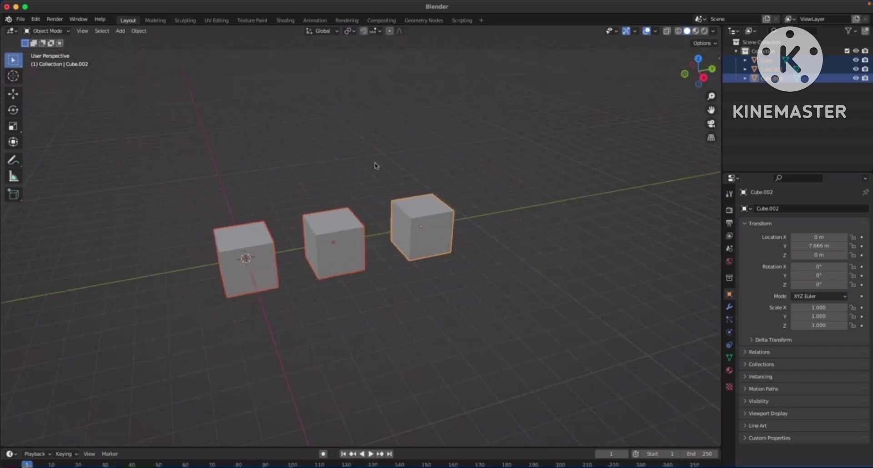
pyautogui.moveTo(321, 168); pyautogui.dragTo(495, 265)
pyautogui.press('x')
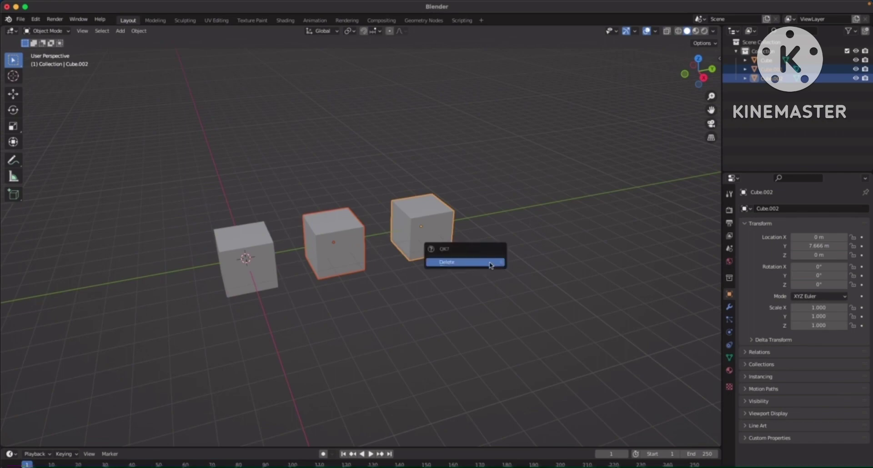
pyautogui.click(458, 264)
# Step: Select the remaining cube and enter Edit Mode on it
pyautogui.keyDown('shift'); pyautogui.moveTo(397, 263); pyautogui.dragTo(519, 226, button='middle'); pyautogui.keyUp('shift')
pyautogui.scroll(4, 496, 184)
pyautogui.keyDown('shift'); pyautogui.moveTo(496, 183); pyautogui.dragTo(491, 235, button='middle'); pyautogui.keyUp('shift')
pyautogui.scroll(3, 523, 165)
pyautogui.click(425, 207)
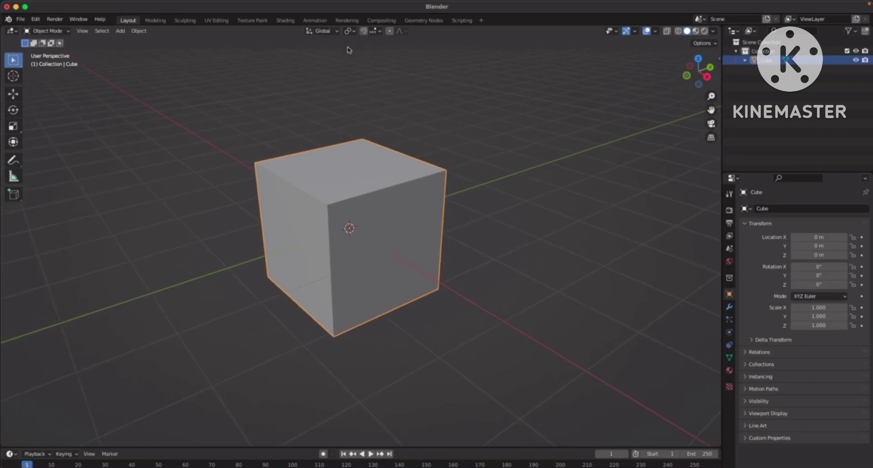
pyautogui.moveTo(478, 167); pyautogui.dragTo(478, 164, button='middle')
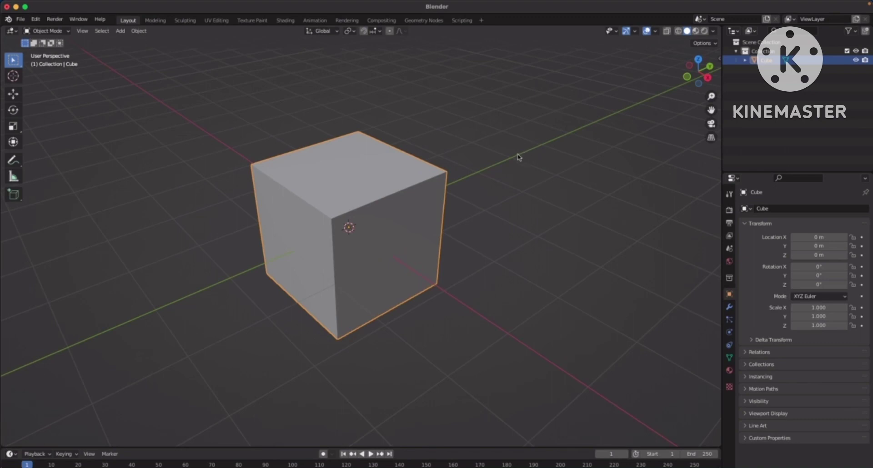
pyautogui.press('Tab')
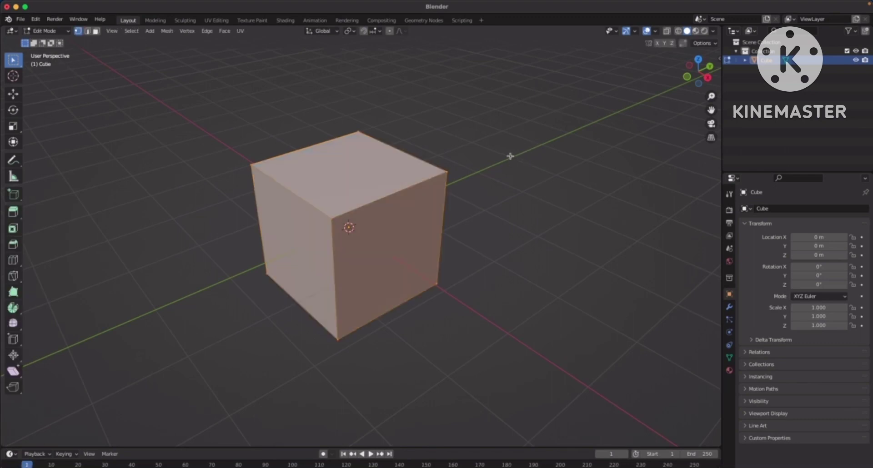
pyautogui.moveTo(514, 154); pyautogui.dragTo(507, 150, button='middle')
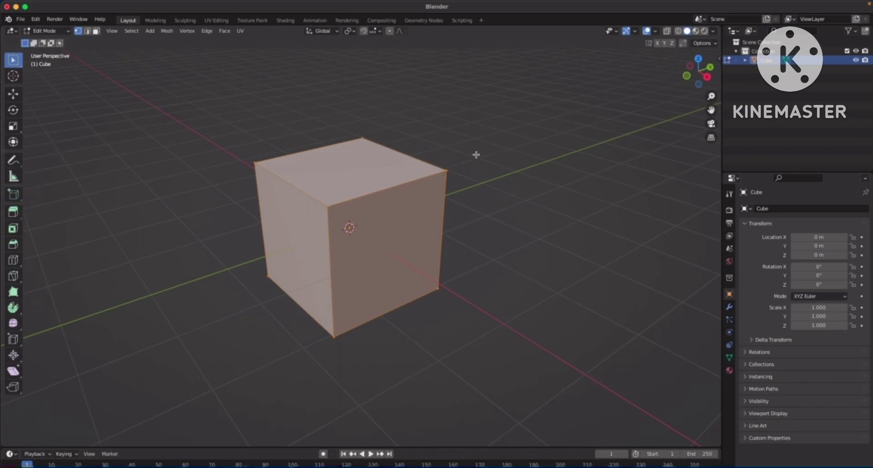
# Step: Switch to face selection and select all of the cube's faces one after another
pyautogui.press('3')
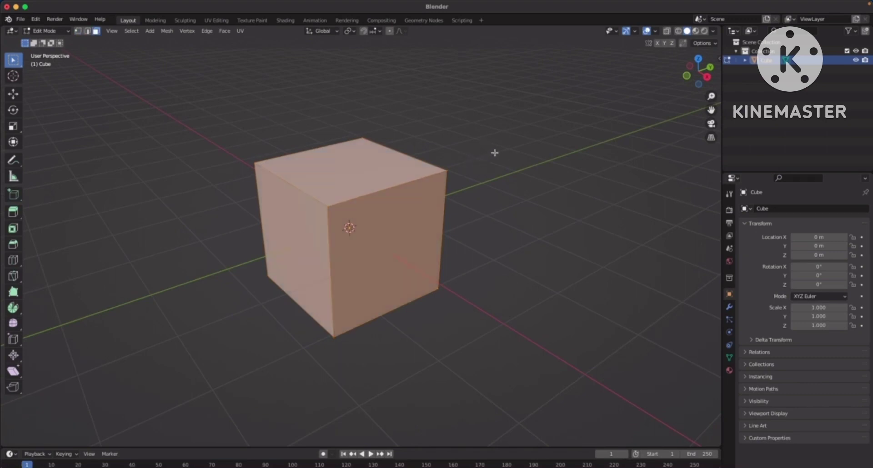
pyautogui.click(354, 174)
pyautogui.keyDown('shift'); pyautogui.click(388, 242); pyautogui.keyUp('shift')
pyautogui.keyDown('shift'); pyautogui.click(281, 246); pyautogui.keyUp('shift')
pyautogui.moveTo(461, 226); pyautogui.dragTo(519, 234, button='middle')
pyautogui.keyDown('shift'); pyautogui.click(403, 251); pyautogui.keyUp('shift')
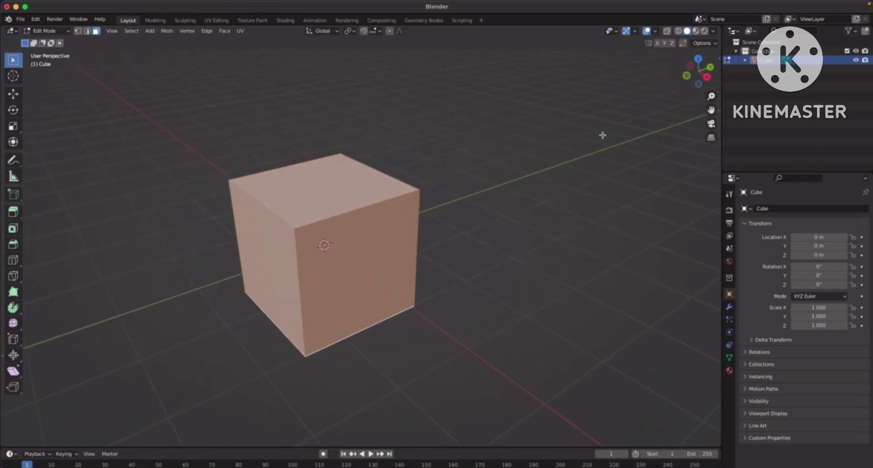
# Step: Inset the selected cube faces with the Individual option on, leaving a small square centred on each face
pyautogui.press('i')
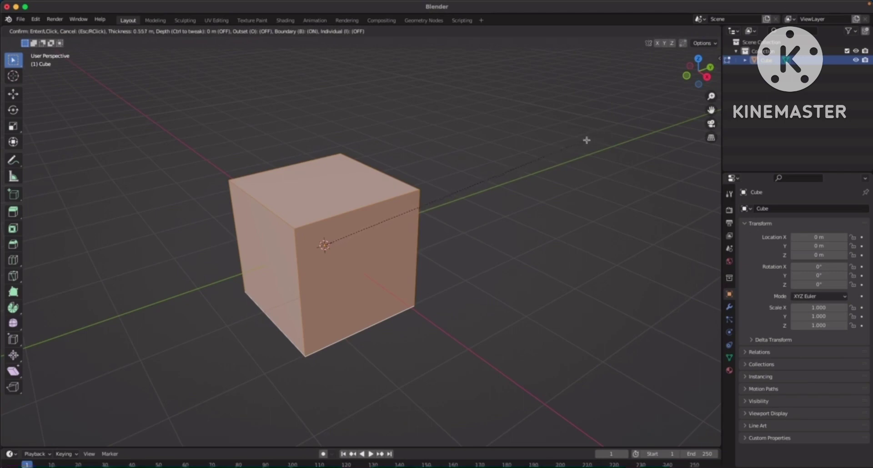
pyautogui.press('i')
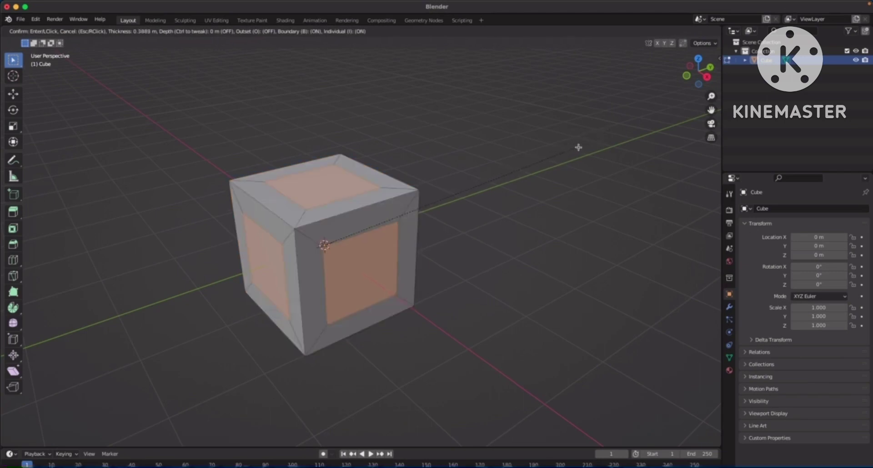
pyautogui.press('i')
pyautogui.press('i')
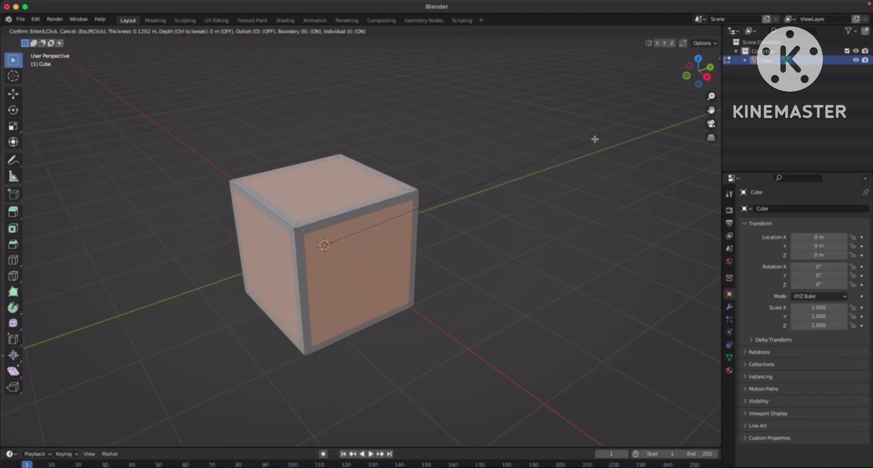
pyautogui.click(570, 153)
pyautogui.moveTo(523, 202); pyautogui.dragTo(507, 226, button='middle')
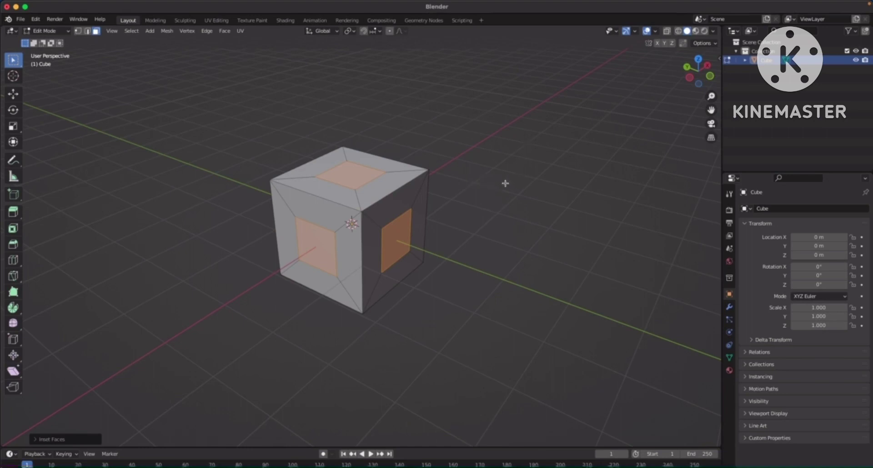
# Step: Extrude the inset squares outward with Extrude Individual Faces, forming a long arm on every side of the cube
pyautogui.moveTo(505, 183); pyautogui.dragTo(592, 172, button='middle')
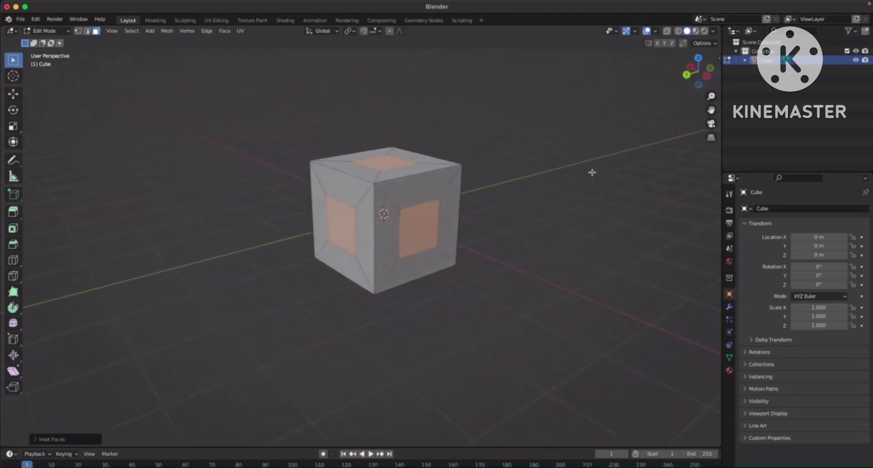
pyautogui.scroll(2, 532, 170)
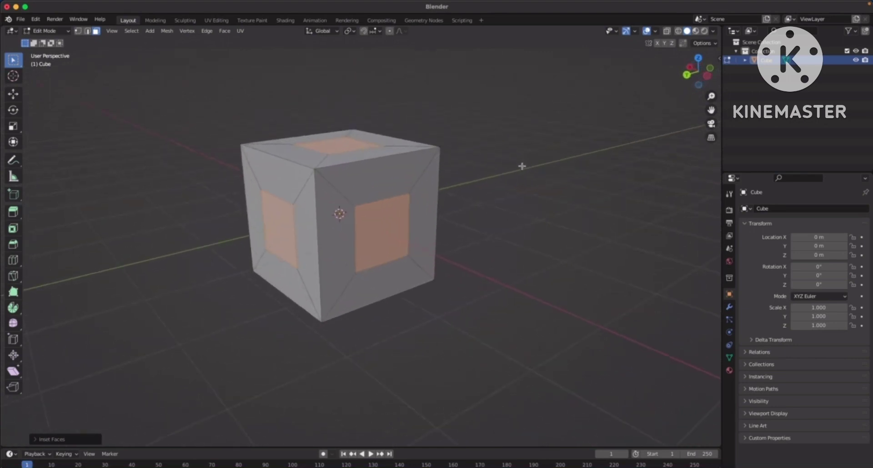
pyautogui.hotkey('alt', 'e')
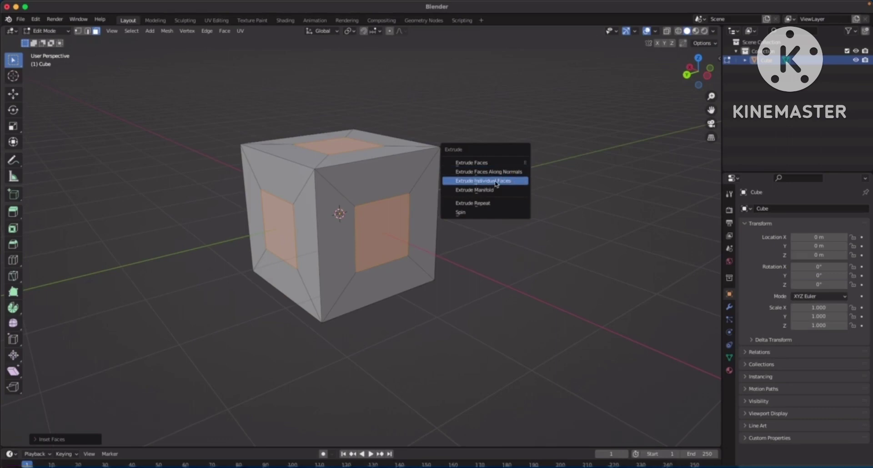
pyautogui.click(517, 181)
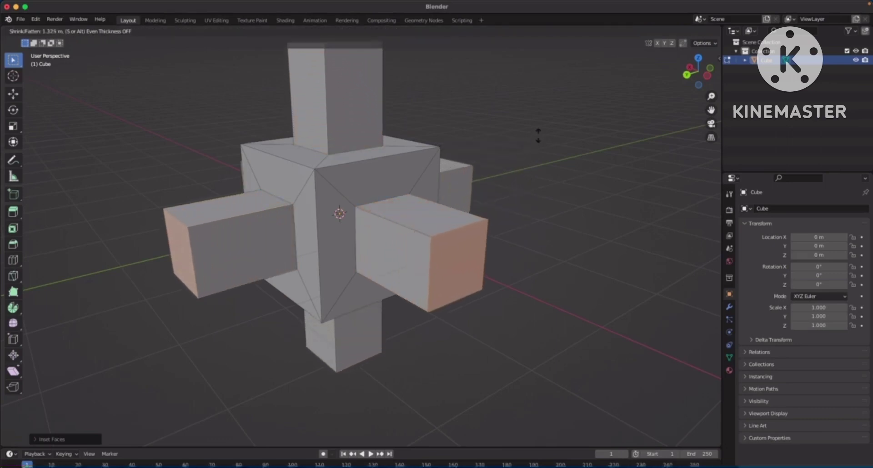
pyautogui.click(556, 97)
pyautogui.scroll(-6, 575, 181)
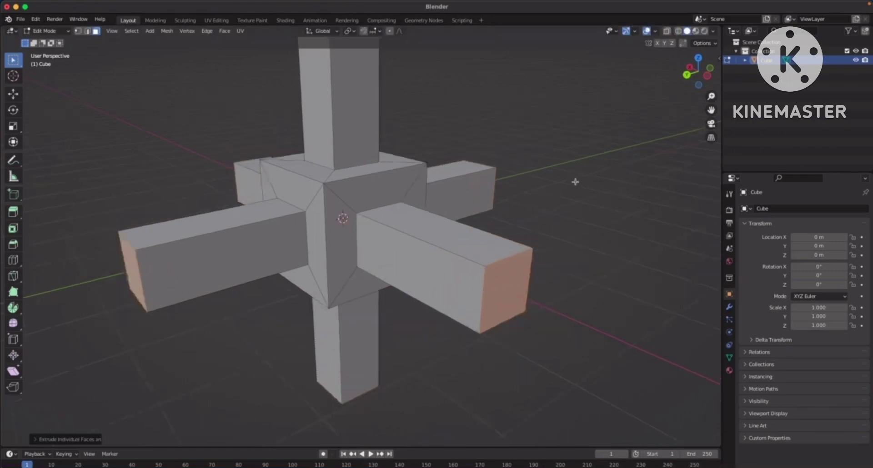
pyautogui.moveTo(541, 212); pyautogui.dragTo(511, 232, button='middle')
pyautogui.moveTo(426, 163); pyautogui.dragTo(524, 218, button='middle')
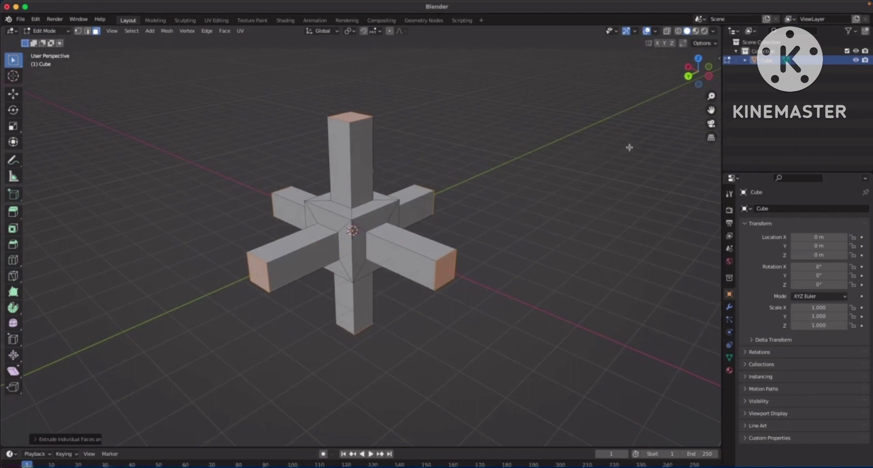
# Step: Try scaling the arms' end faces about the current pivot, and again with the pivot point set to Individual Origins
pyautogui.press('s')
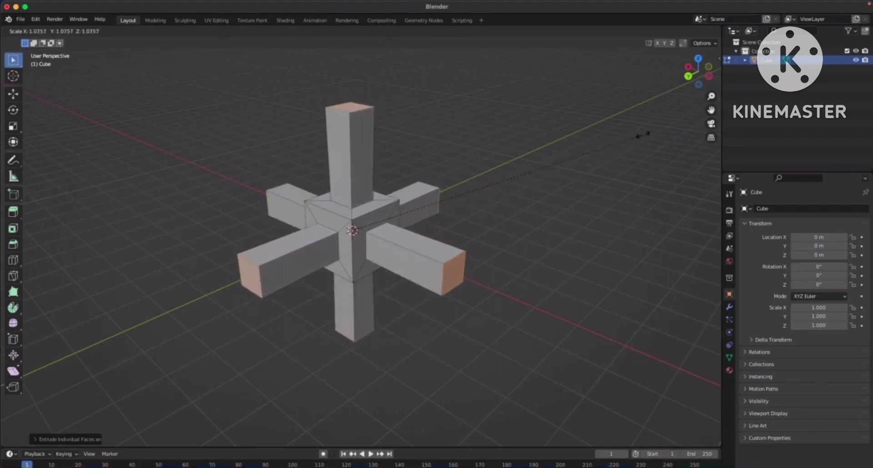
pyautogui.click(608, 150)
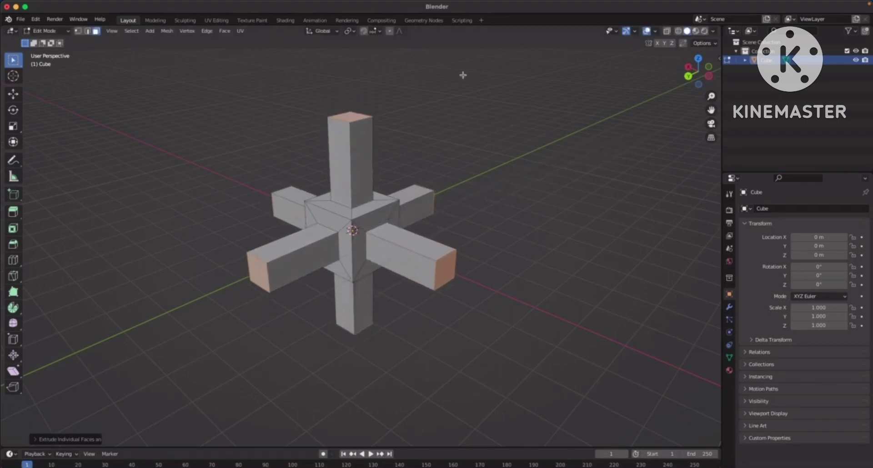
pyautogui.click(351, 33)
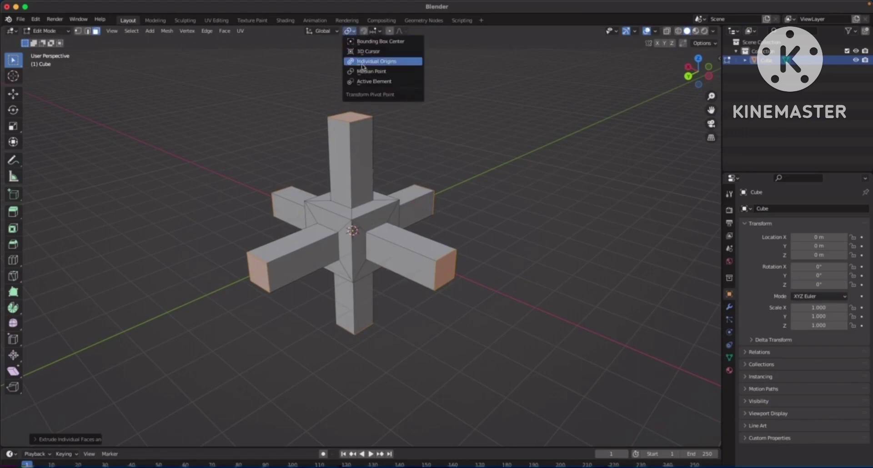
pyautogui.click(401, 62)
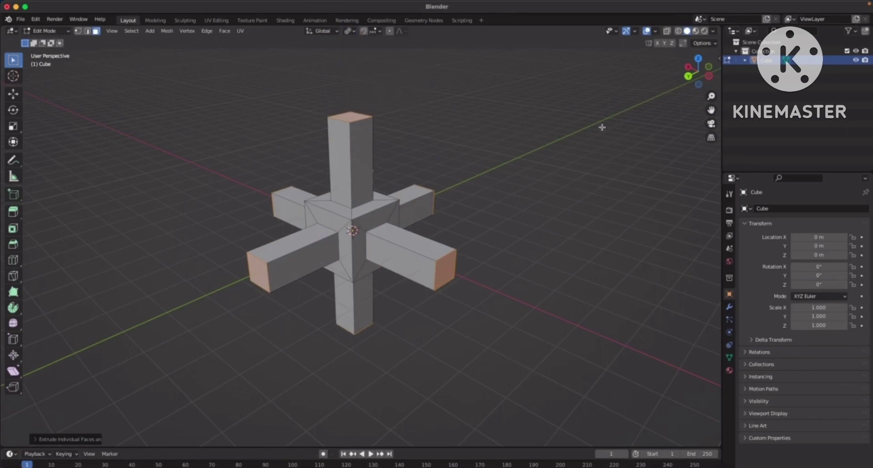
pyautogui.press('s')
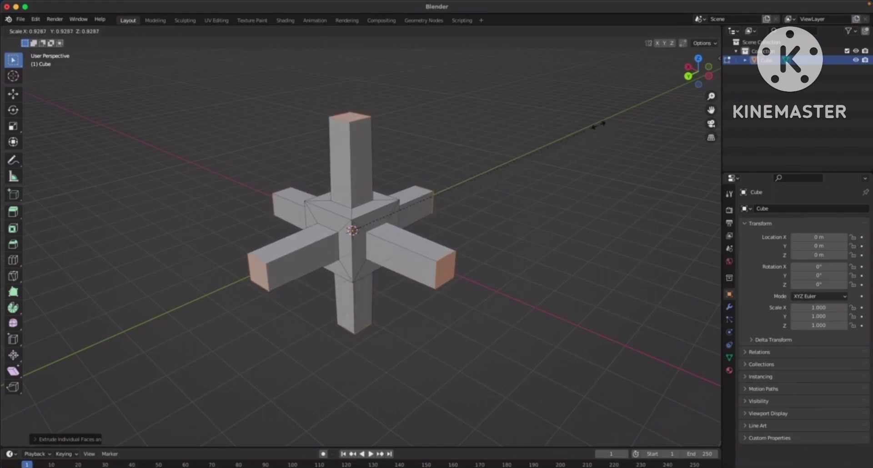
pyautogui.click(567, 142)
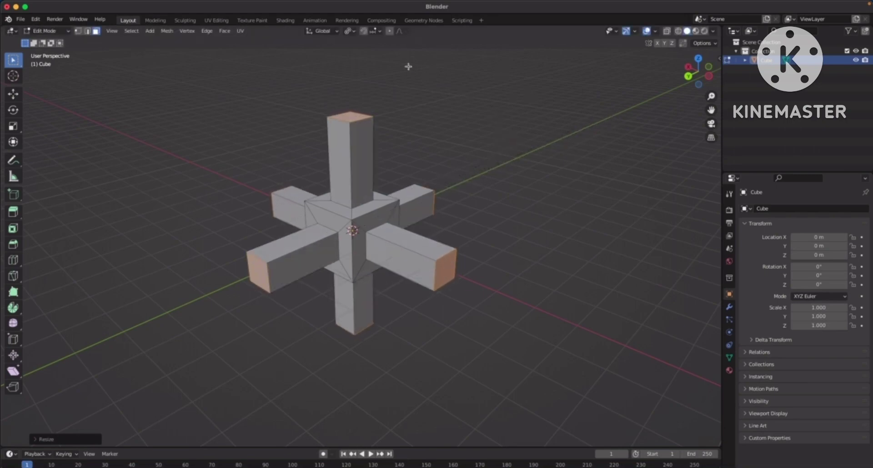
# Step: Set the transform pivot point to Median Point and try rotating the arms' end faces
pyautogui.click(354, 33)
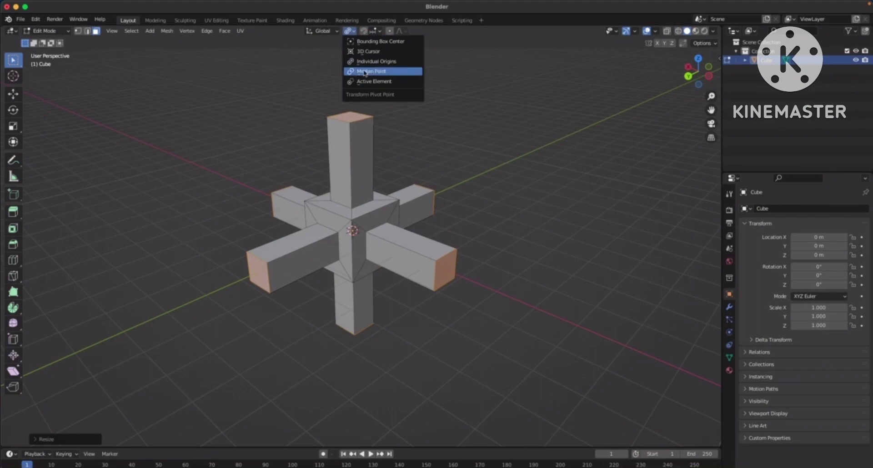
pyautogui.click(384, 72)
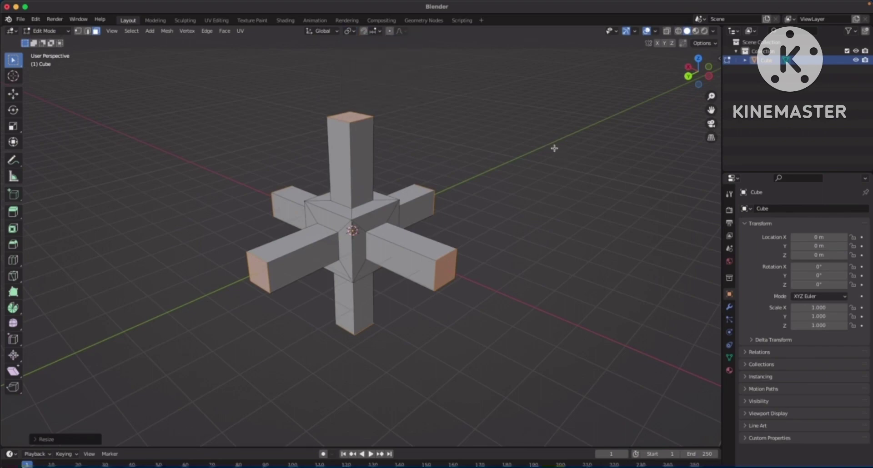
pyautogui.press('r')
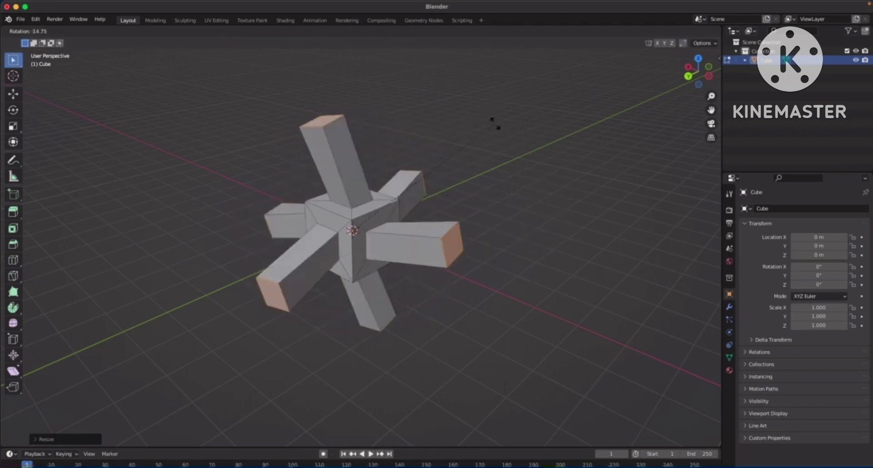
pyautogui.press('Escape')
# Step: Set the transform pivot point to Individual Origins and try rotating the arms' end faces
pyautogui.click(350, 31)
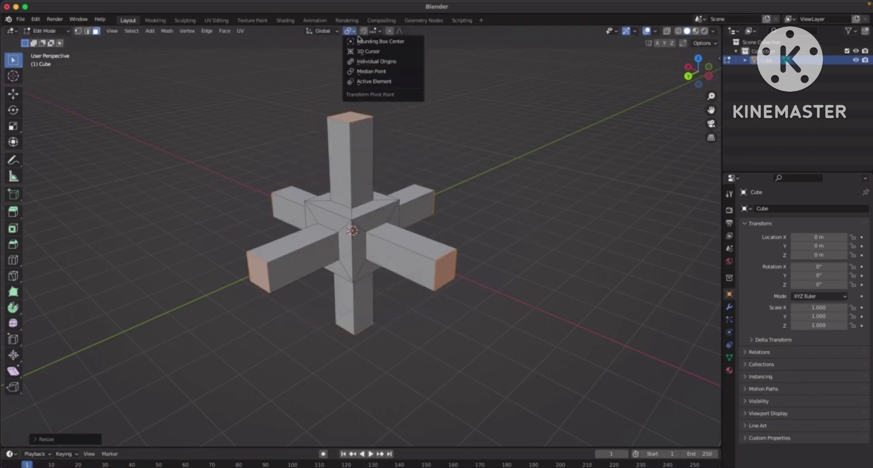
pyautogui.click(375, 61)
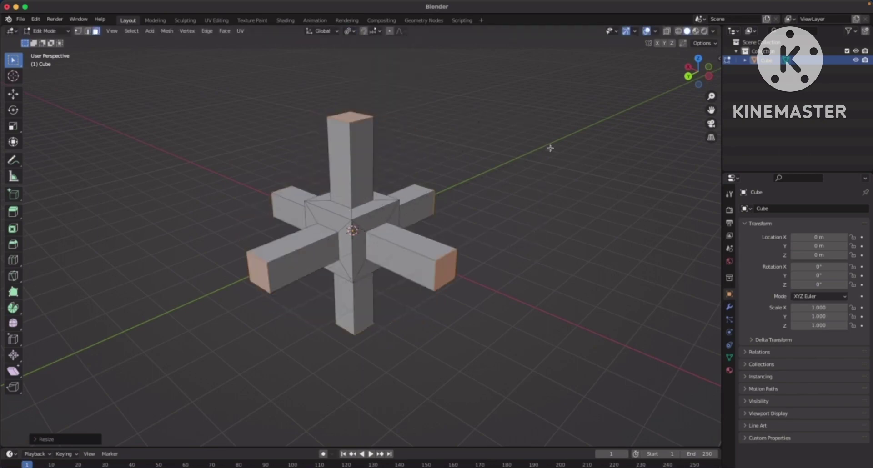
pyautogui.press('r')
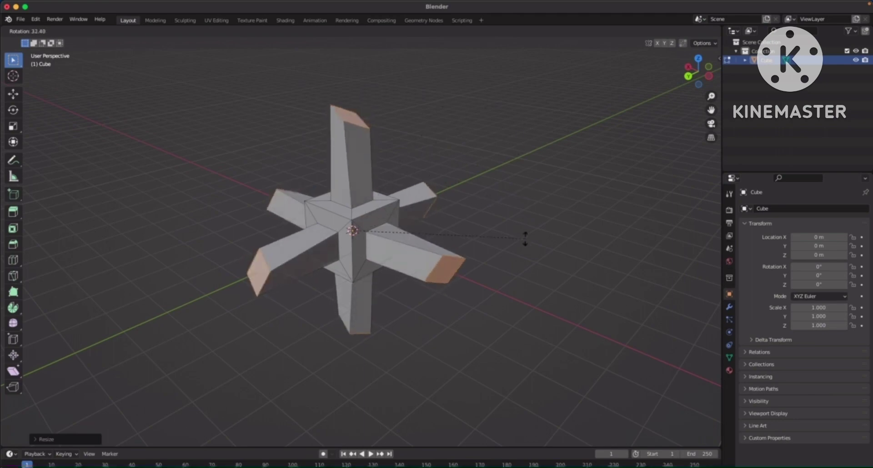
pyautogui.rightClick(513, 115)
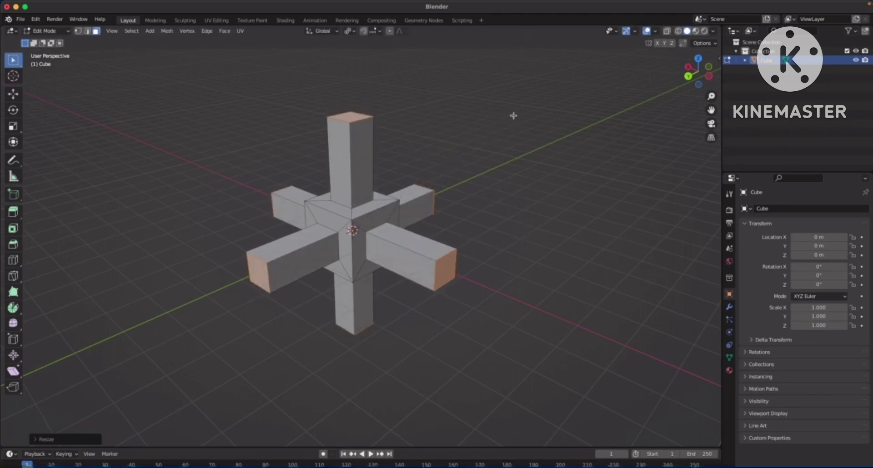
# Step: Return the transform pivot point to Median Point and try both rotating and scaling the arms' end faces
pyautogui.click(351, 31)
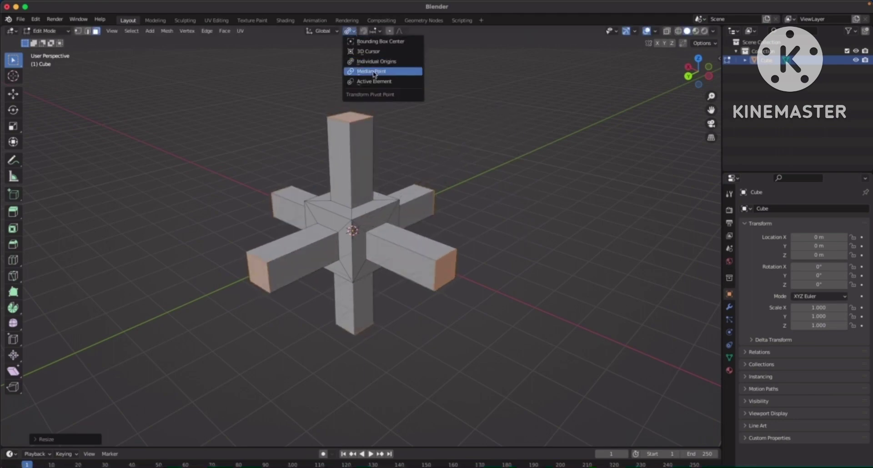
pyautogui.click(374, 73)
pyautogui.click(355, 31)
pyautogui.click(374, 72)
pyautogui.moveTo(534, 161)
pyautogui.mouseDown(button='middle')
pyautogui.moveTo(502, 154)
pyautogui.moveTo(542, 149)
pyautogui.mouseUp(button='middle')
pyautogui.press('r')
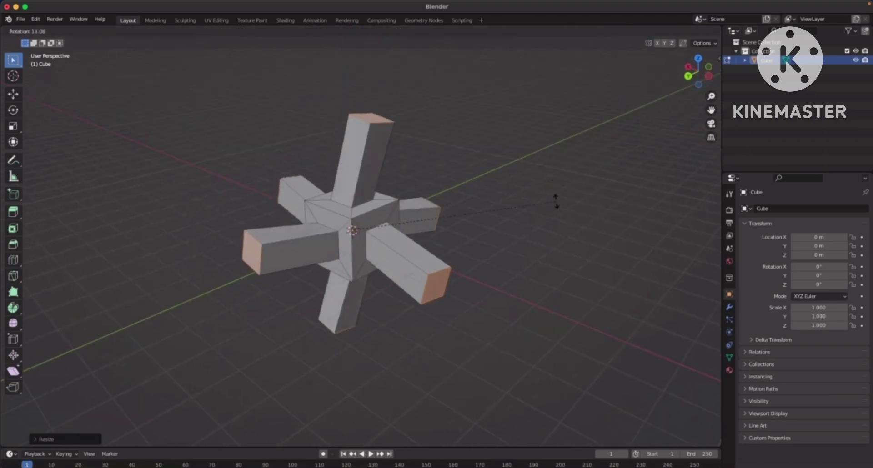
pyautogui.press('Escape')
pyautogui.press('s')
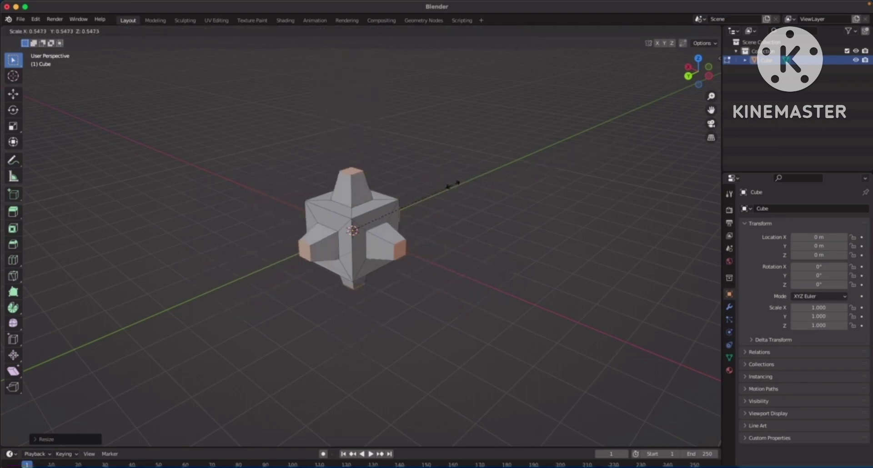
pyautogui.click(554, 159)
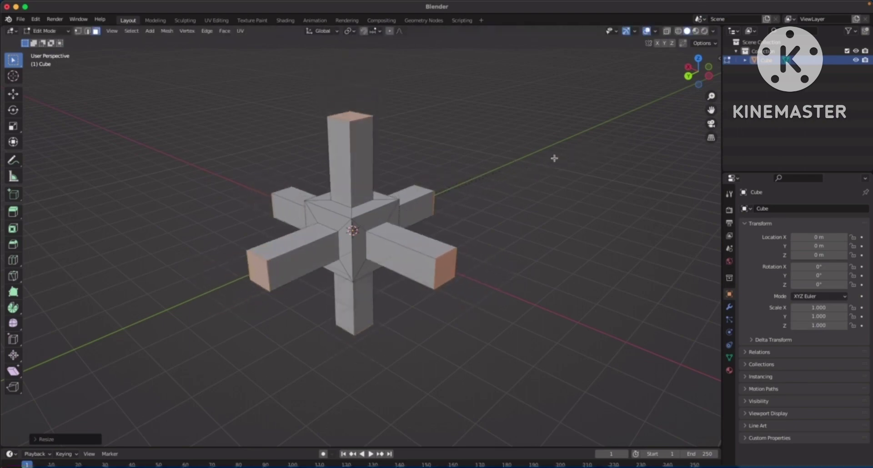
# Step: Set the pivot point to Individual Origins and scale the end faces down until every arm tapers to a sharp tip
pyautogui.click(347, 32)
pyautogui.click(367, 61)
pyautogui.press('r')
pyautogui.press('Escape')
pyautogui.press('s')
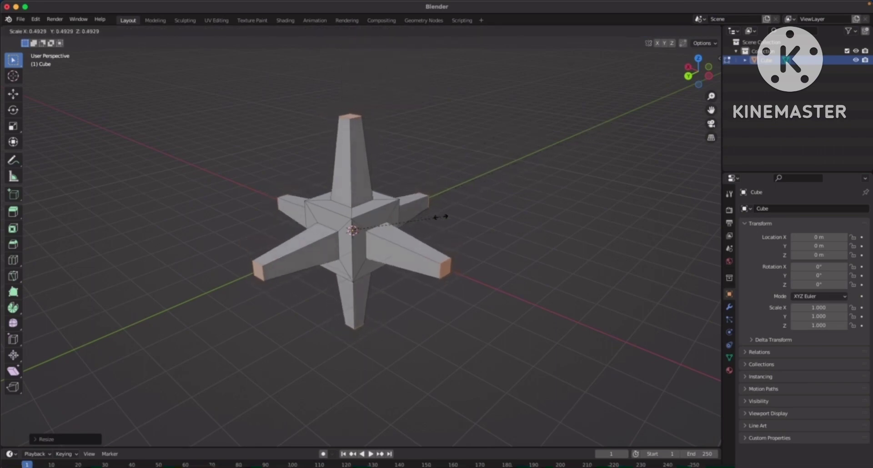
pyautogui.click(368, 222)
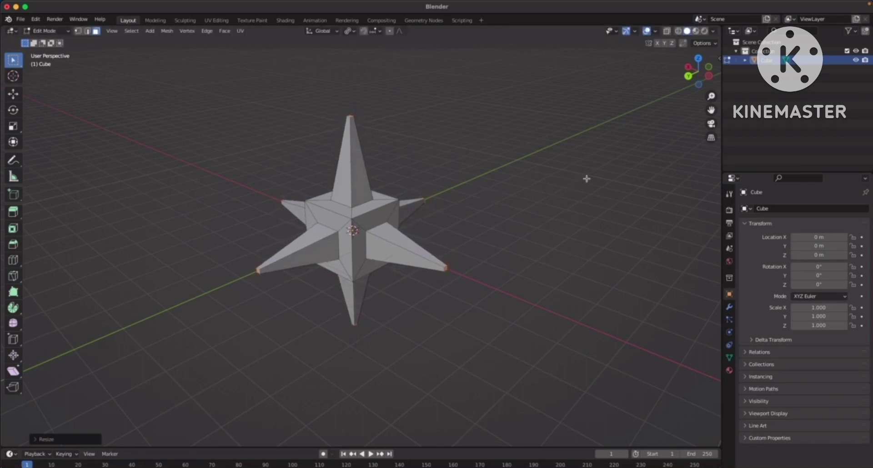
pyautogui.press('s')
pyautogui.click(449, 205)
# Step: Leave Edit Mode and inspect the finished star shape in Object Mode
pyautogui.moveTo(539, 172); pyautogui.dragTo(312, 195, button='middle')
pyautogui.press('Tab')
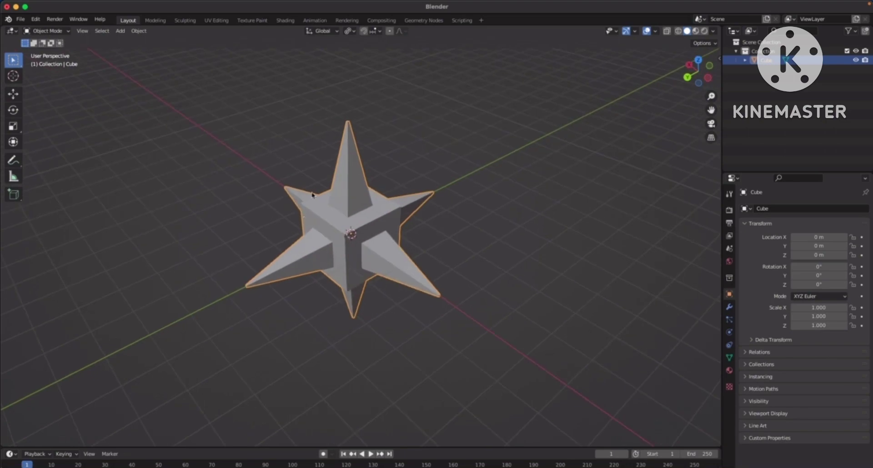
pyautogui.moveTo(457, 248); pyautogui.dragTo(390, 244, button='middle')
pyautogui.scroll(3, 424, 192)
pyautogui.moveTo(424, 193); pyautogui.dragTo(477, 219, button='middle')
pyautogui.scroll(-1, 470, 235)
# Step: Choose a transform pivot point in Object Mode and scale the whole star down slightly
pyautogui.click(350, 31)
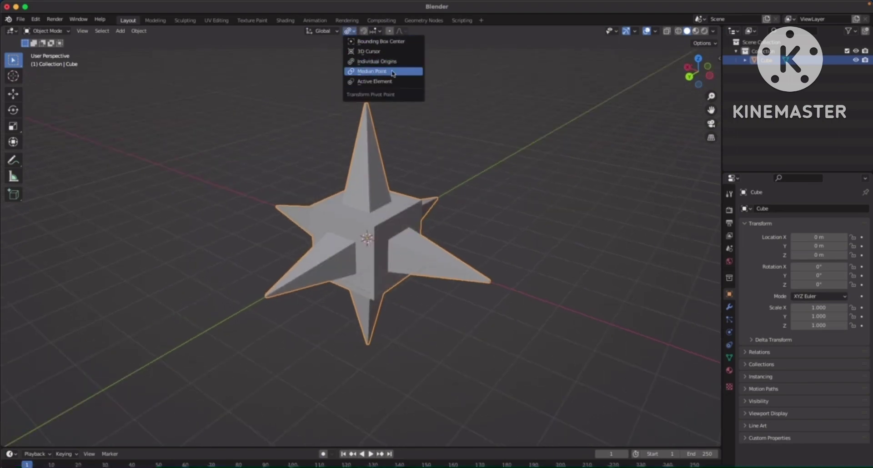
pyautogui.click(416, 65)
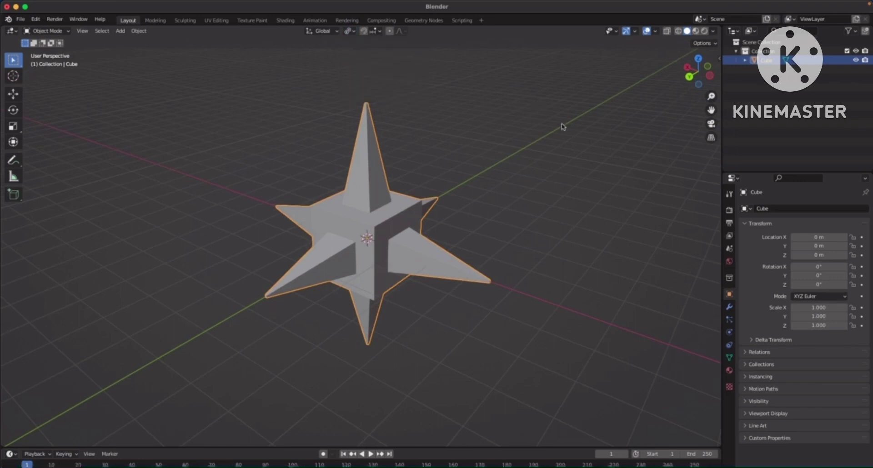
pyautogui.press('s')
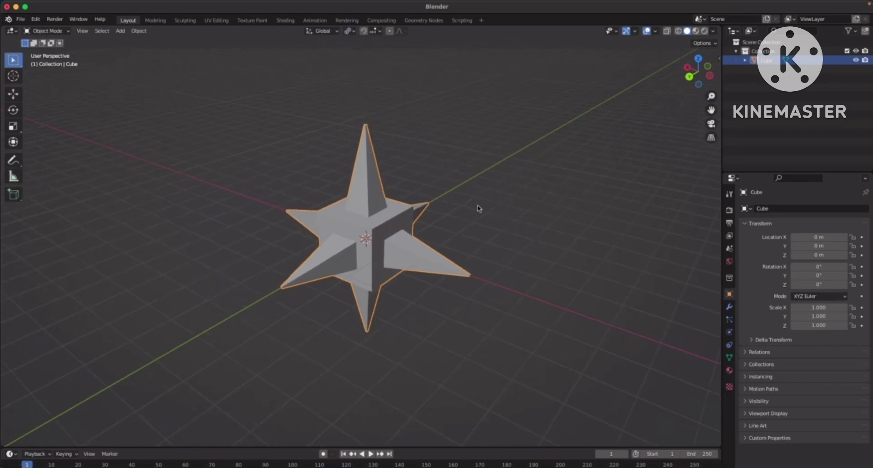